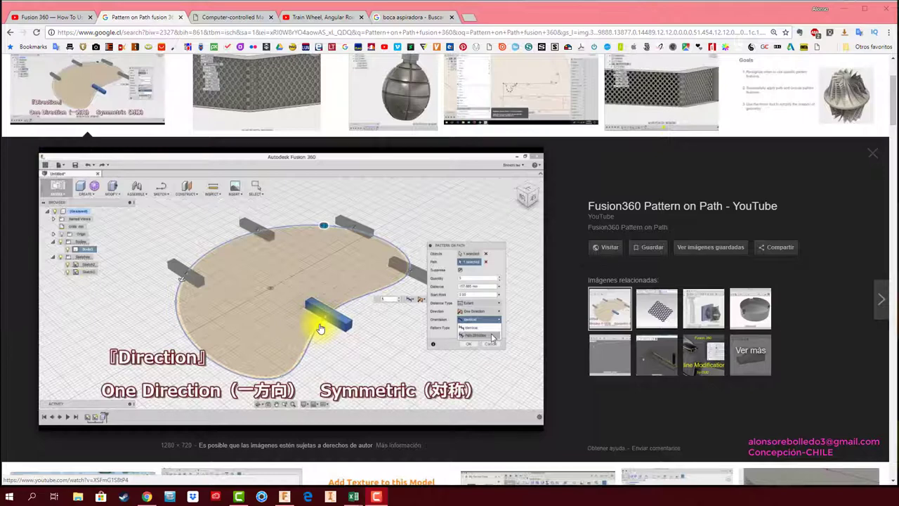
- Scroll the Pattern on Path image results and preview the 'Add Texture to this Model' image
scroll(320, 329, down, 2)
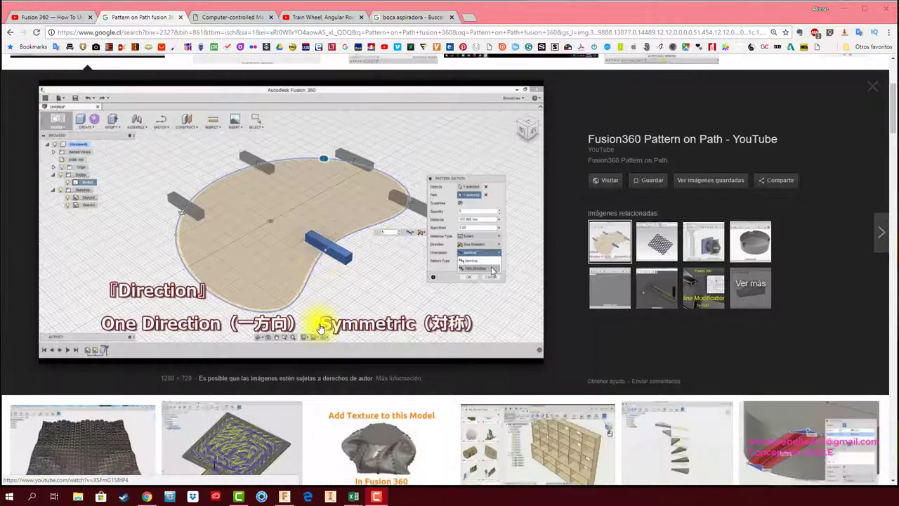
scroll(320, 329, down, 2)
scroll(320, 328, down, 1)
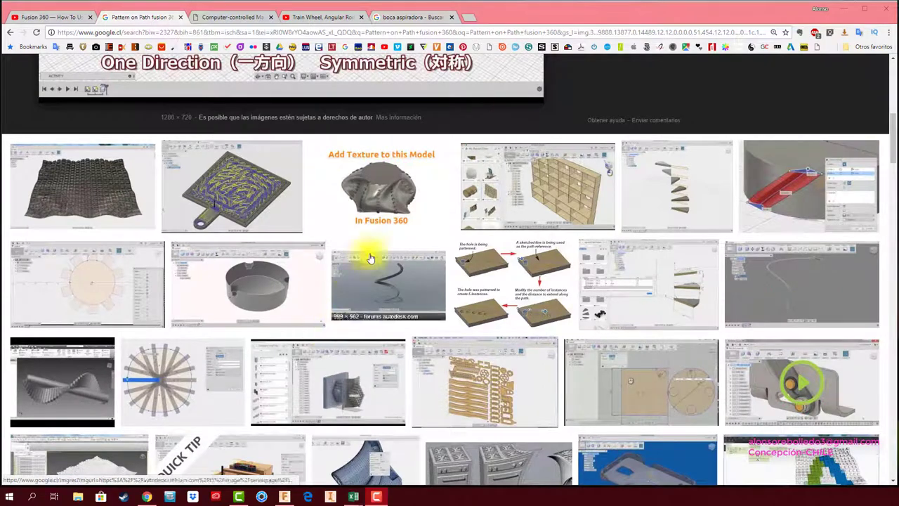
click(362, 191)
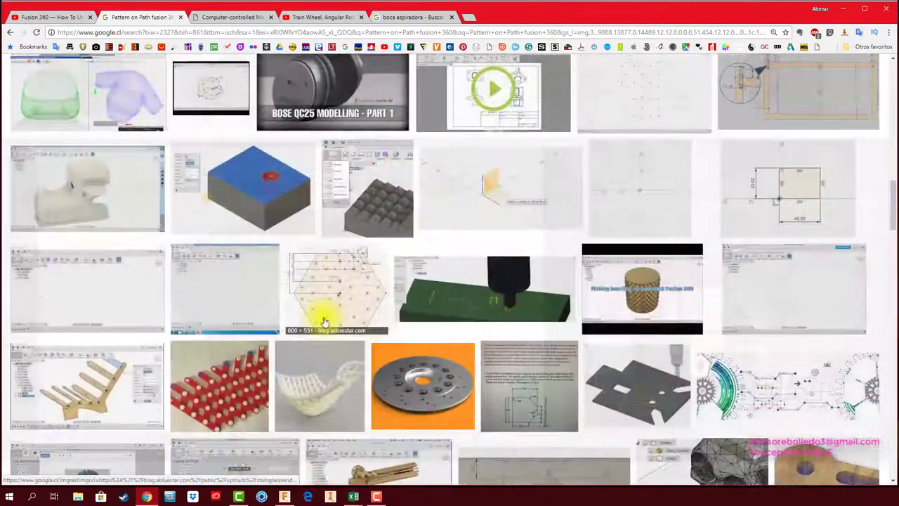
- Scroll further down and enlarge the oval plate ringed with holes
scroll(325, 321, down, 1)
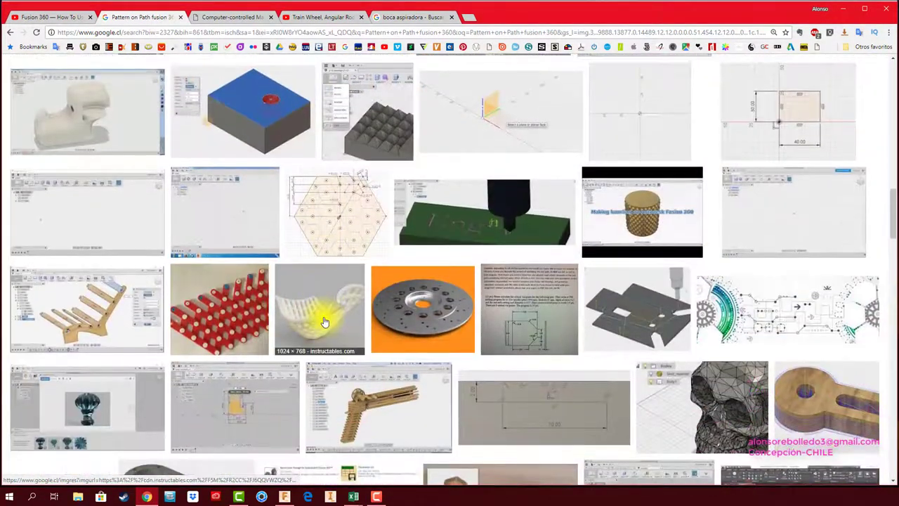
scroll(323, 320, down, 1)
scroll(321, 317, down, 1)
click(175, 314)
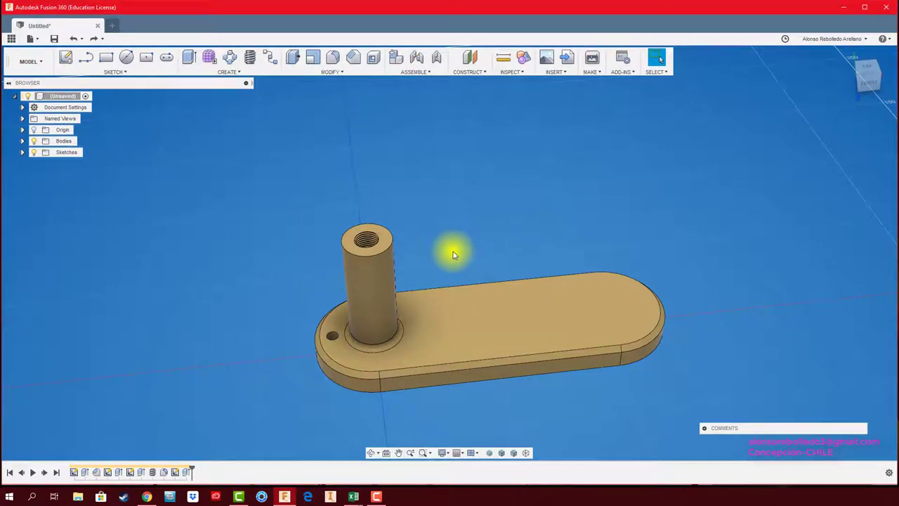
- Tilt the plate and threaded boss to a flatter side-on view and open the CREATE menu
shift+middle_drag(453, 254, 452, 251)
scroll(298, 339, up, 3)
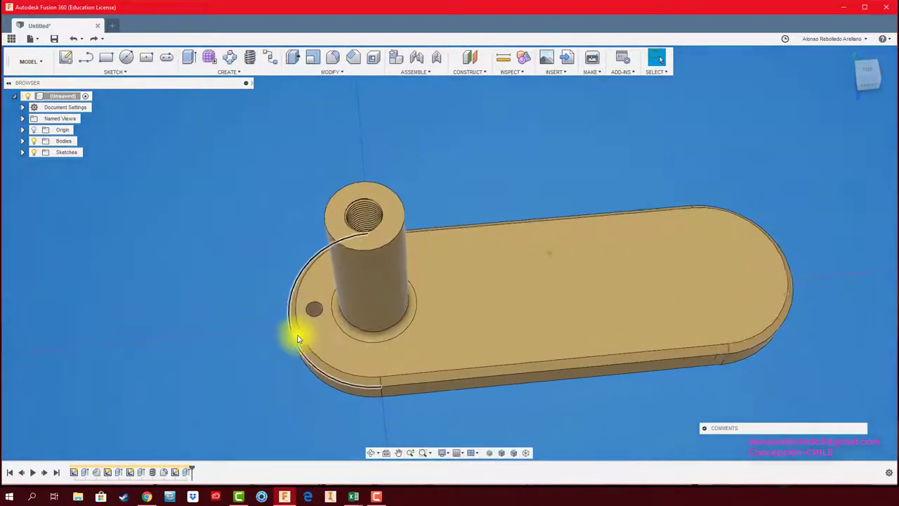
scroll(298, 339, up, 3)
scroll(290, 305, down, 4)
scroll(315, 321, down, 2)
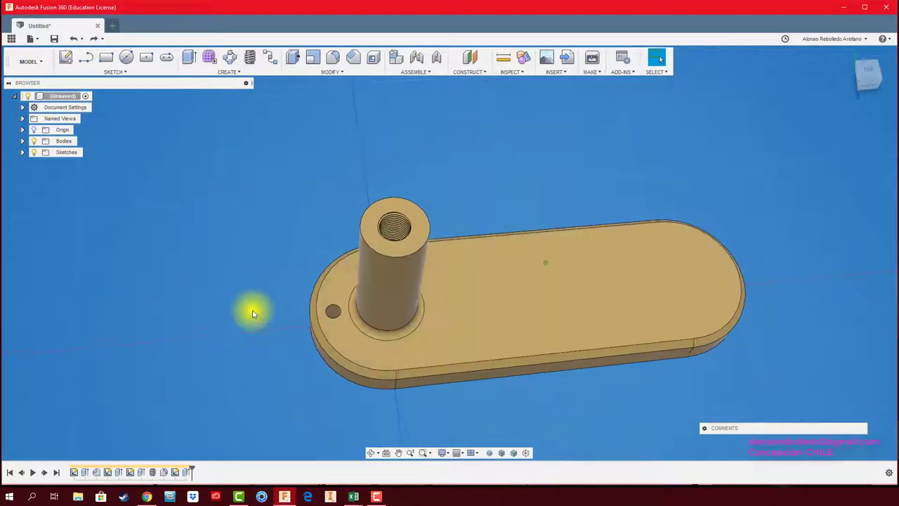
mouse_move(253, 314)
shift+middle_down()
mouse_move(231, 225)
mouse_move(245, 198)
shift+middle_up()
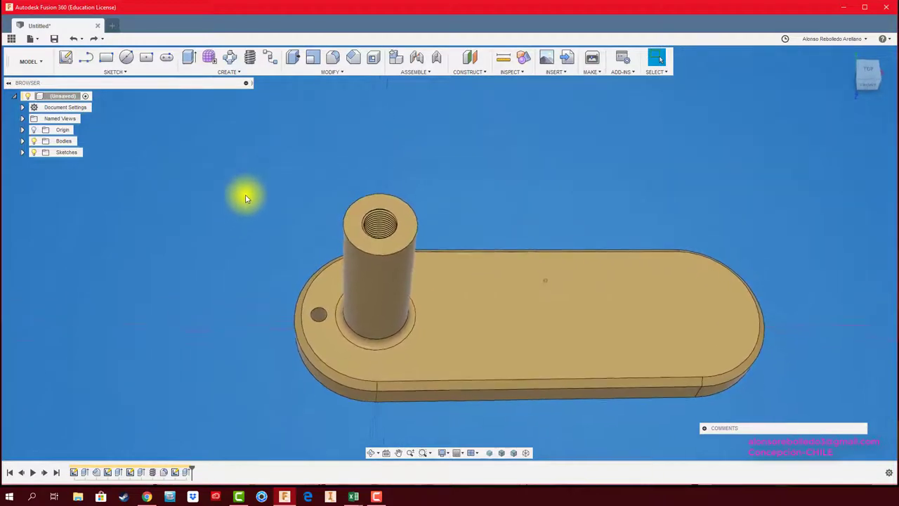
click(228, 72)
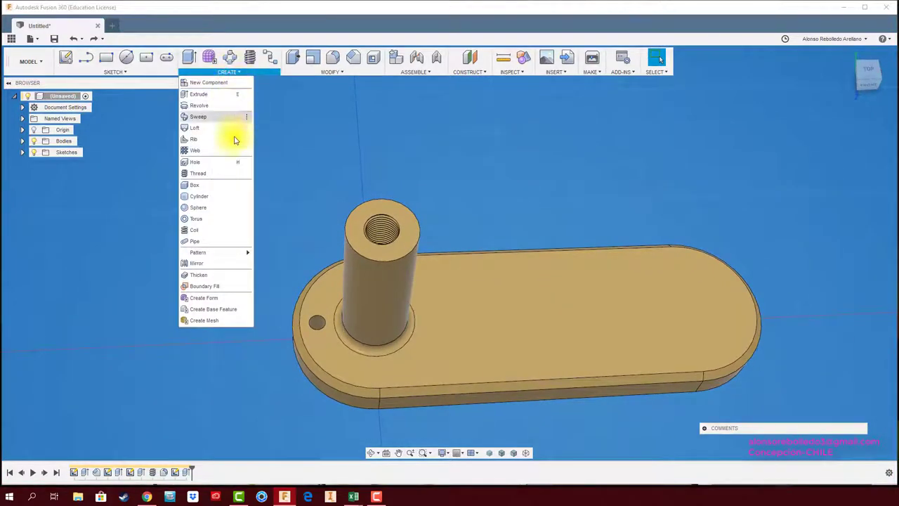
mouse_move(198, 252)
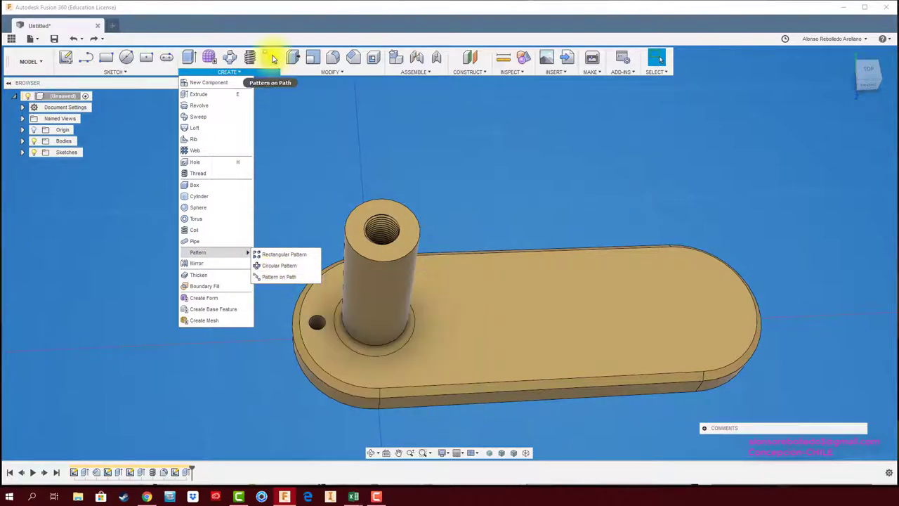
- Start a Pattern on Path with Pattern Type Faces and the small hole's face as object
click(285, 96)
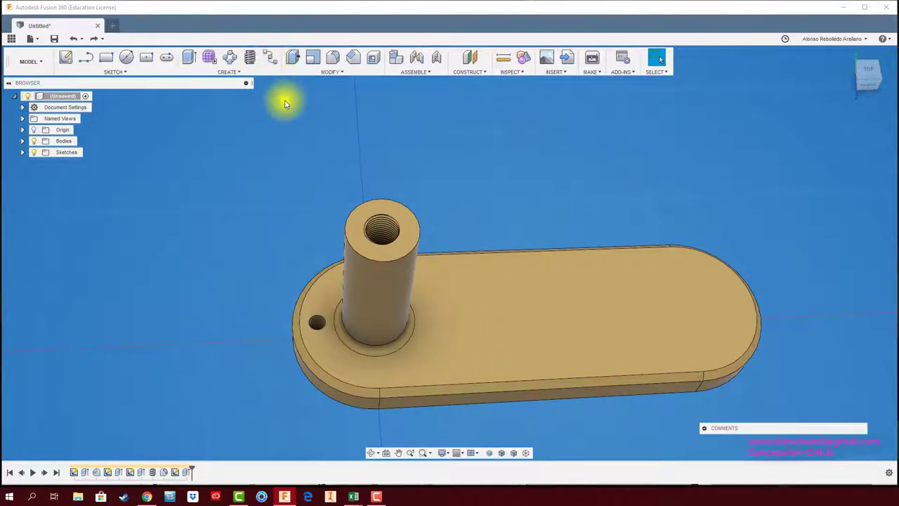
click(272, 59)
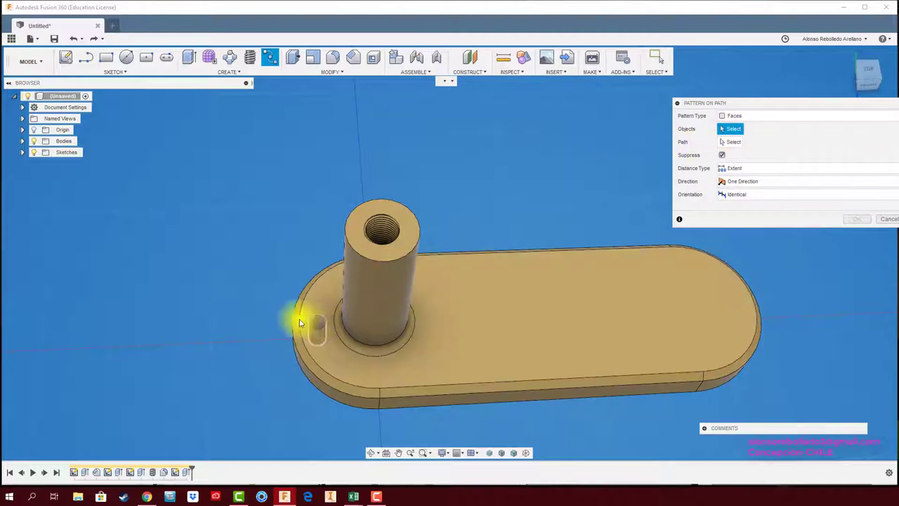
click(803, 116)
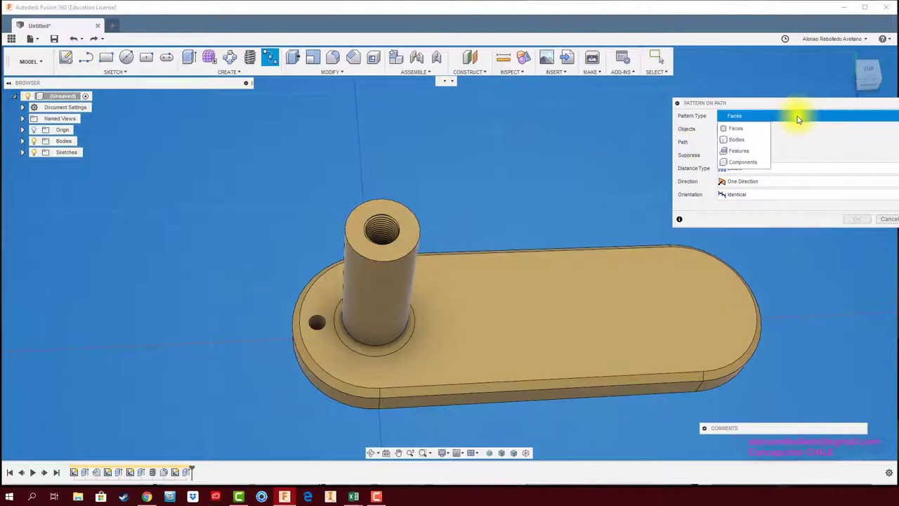
click(747, 130)
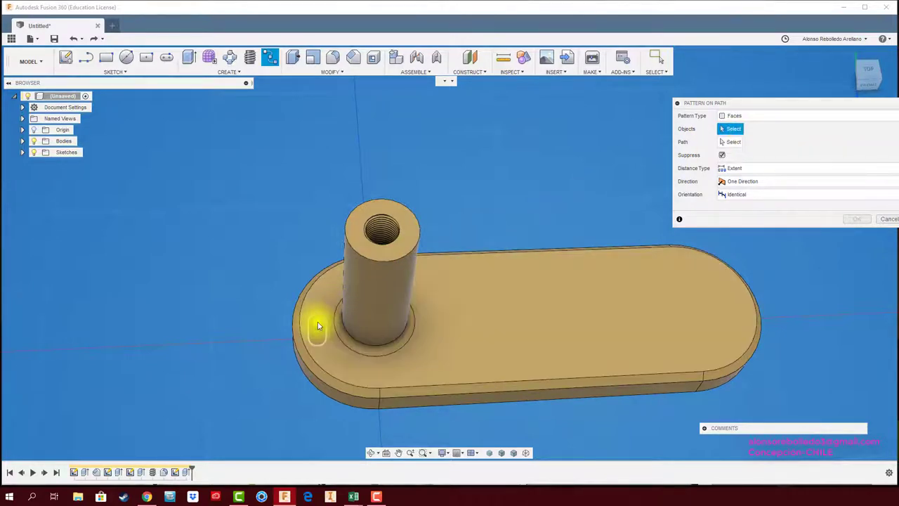
click(318, 325)
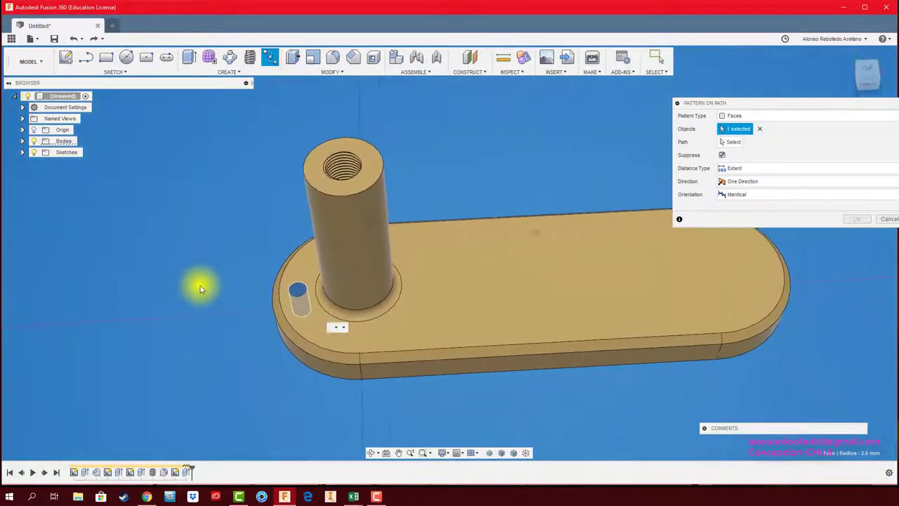
- Use the plate's outer edge as the path and set Quantity to 10 over 68.5 mm
click(730, 143)
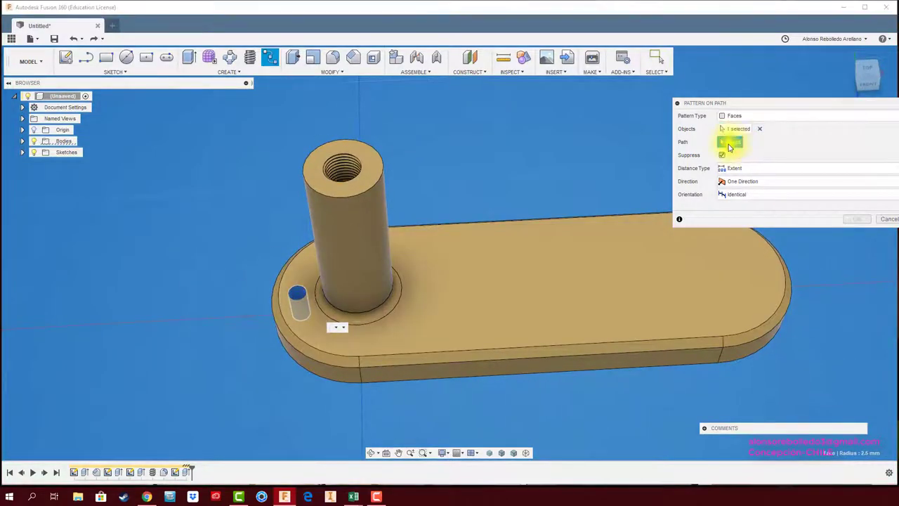
click(507, 380)
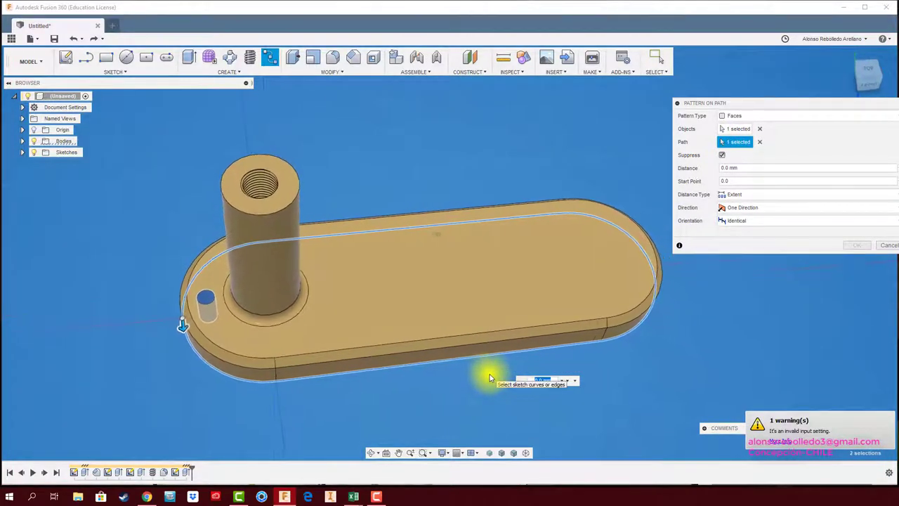
drag(791, 109, 753, 101)
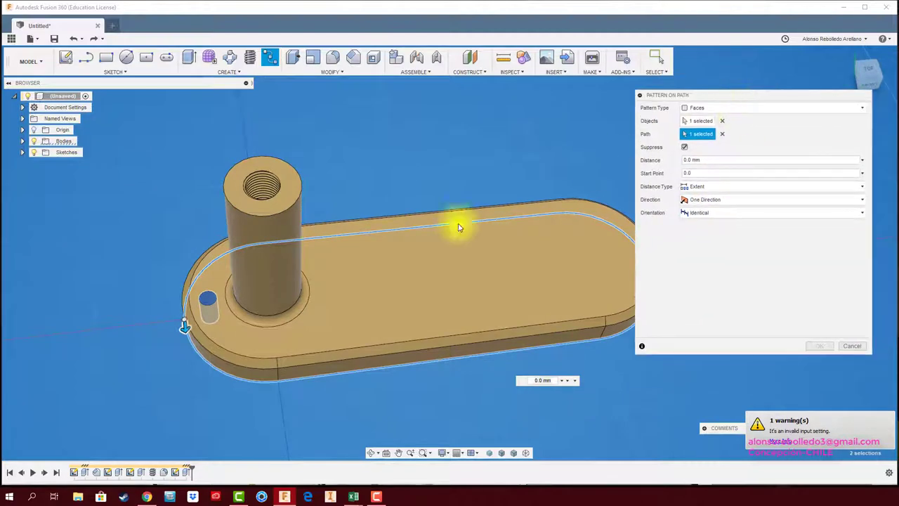
mouse_move(186, 327)
mouse_down()
mouse_move(187, 341)
mouse_move(225, 361)
mouse_move(375, 363)
mouse_up()
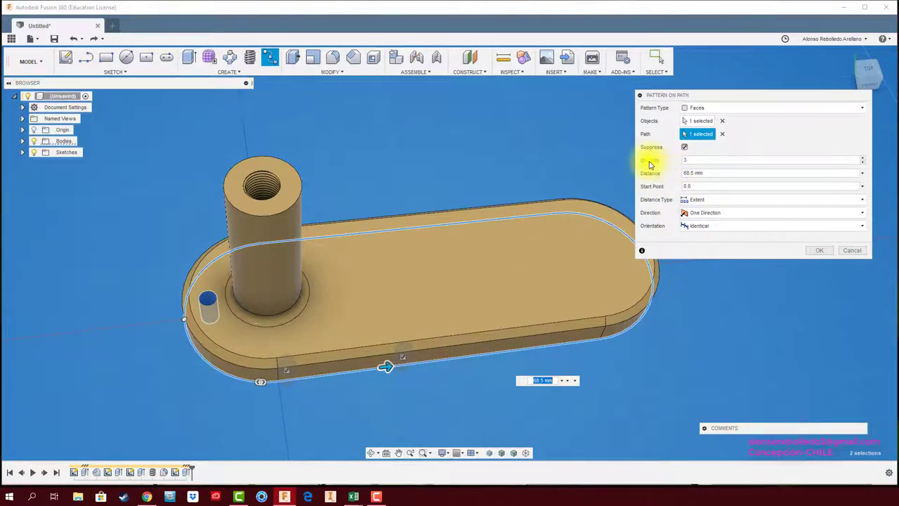
click(697, 158)
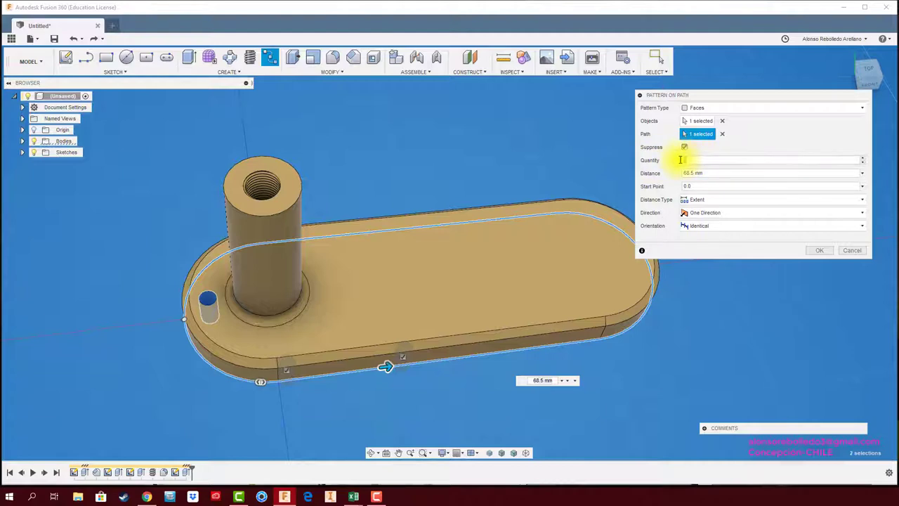
text(10)
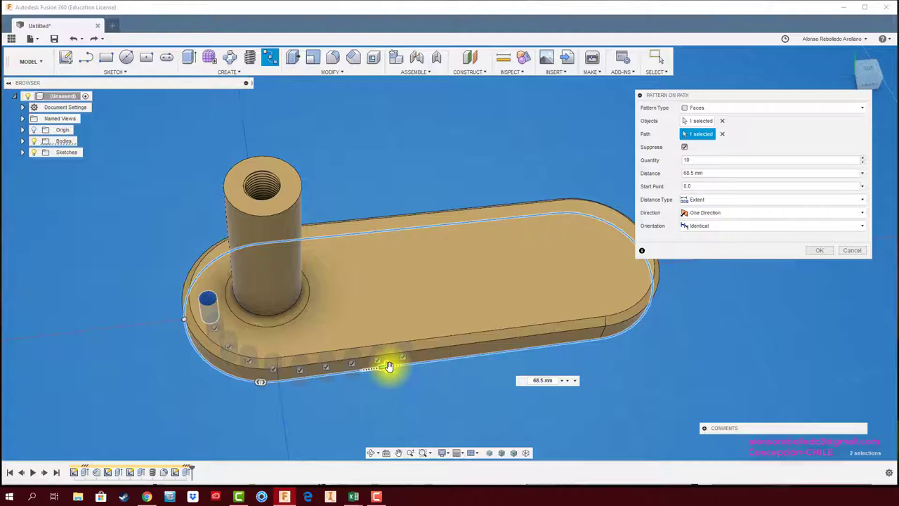
- Stretch the ten hole copies along the plate's top edge with the distance handle
mouse_move(389, 366)
mouse_down()
mouse_move(576, 342)
mouse_move(570, 198)
mouse_up()
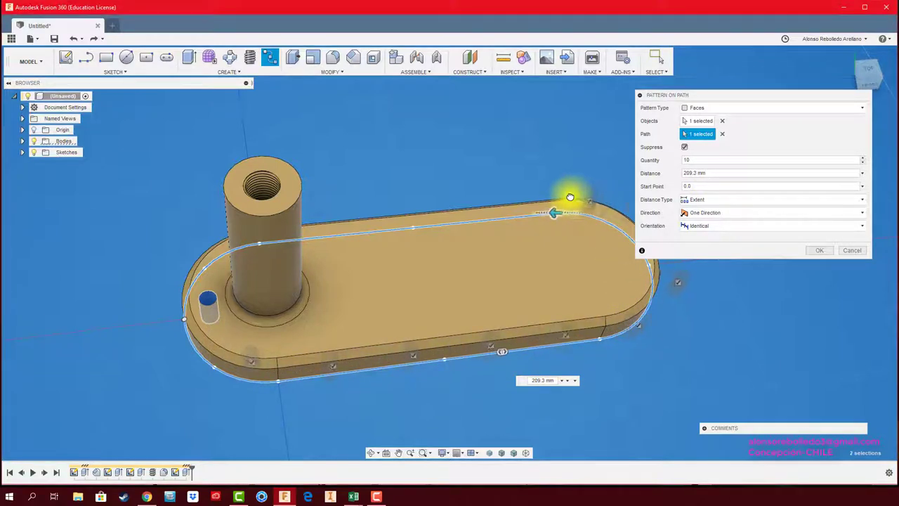
drag(570, 197, 487, 213)
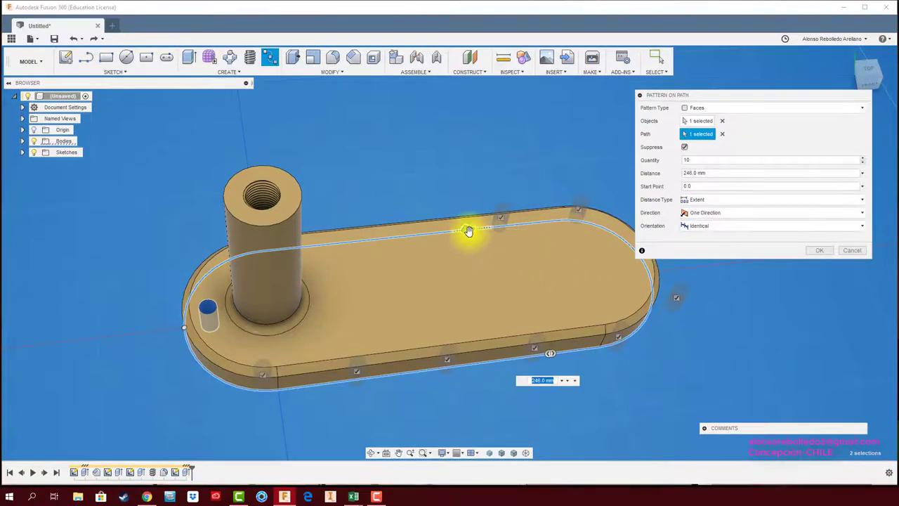
shift+middle_drag(461, 230, 462, 235)
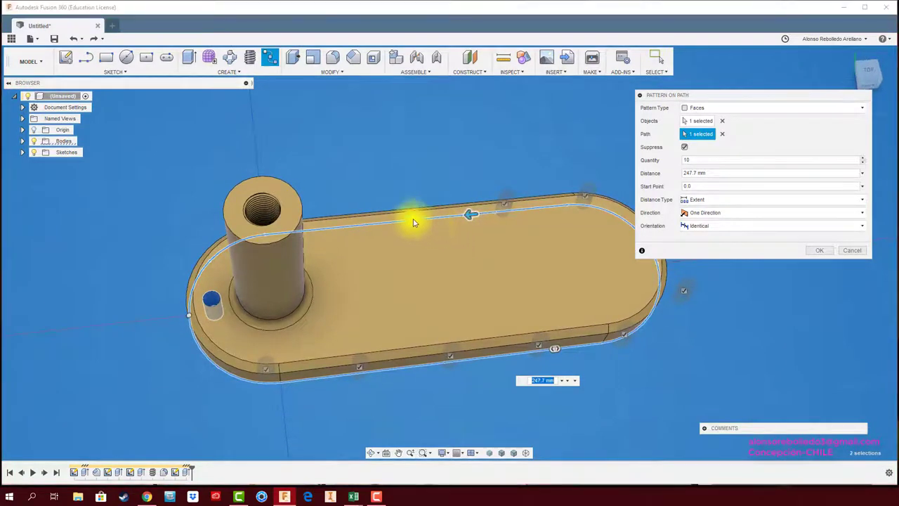
drag(469, 216, 408, 223)
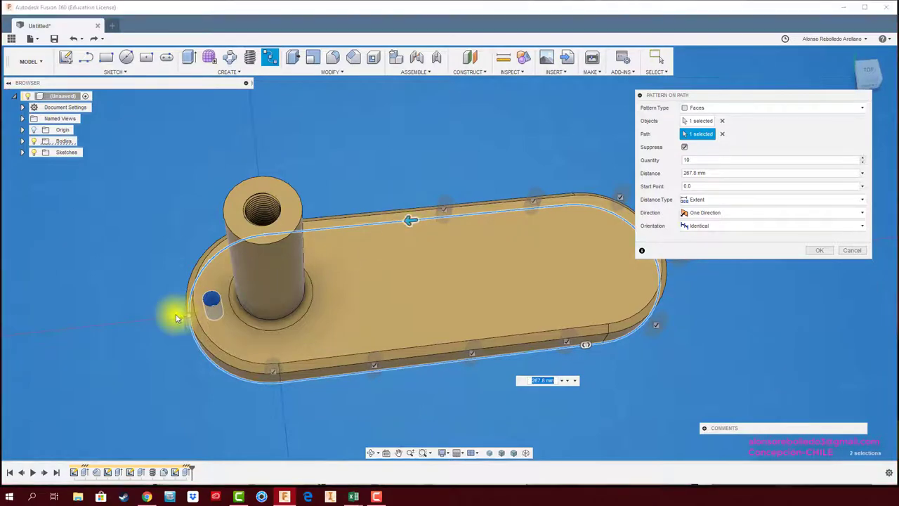
drag(416, 220, 257, 241)
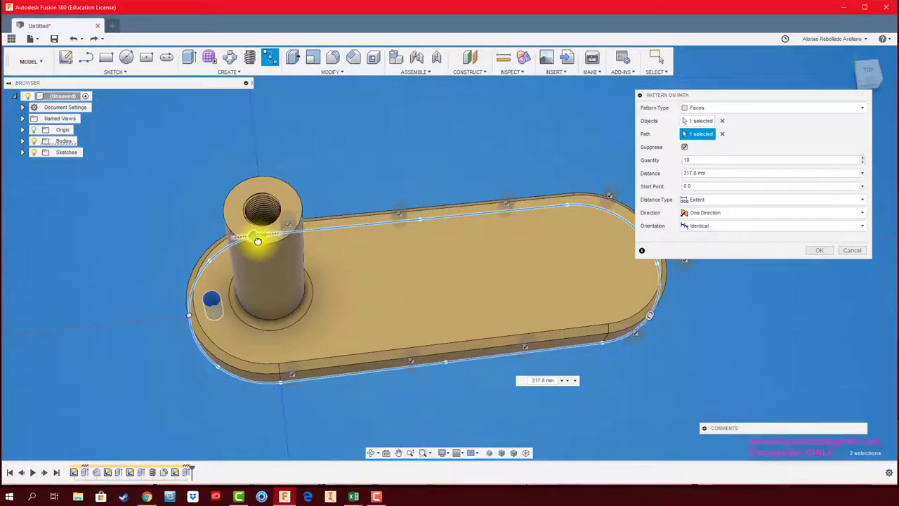
- Extend the pattern around the curved end near the boss until Distance reads 357.1 mm
scroll(258, 241, up, 2)
scroll(257, 237, up, 3)
scroll(267, 246, up, 2)
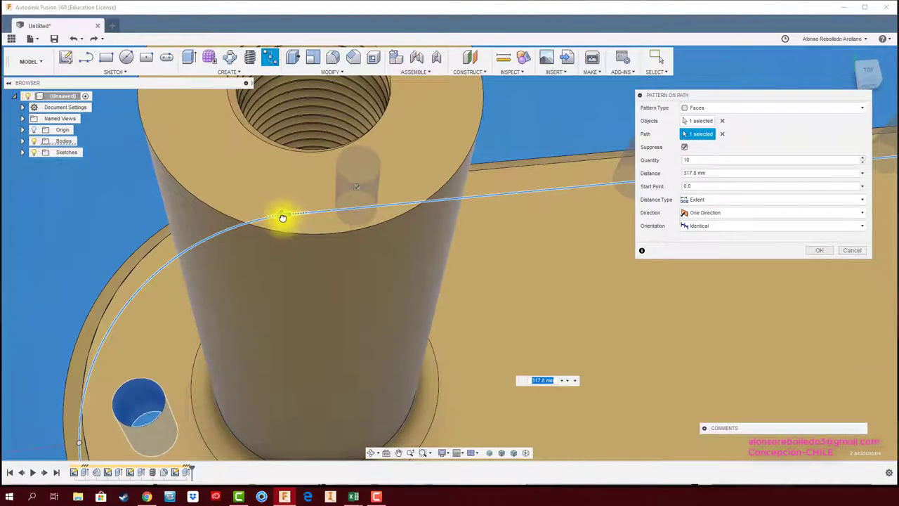
mouse_move(282, 218)
mouse_down()
mouse_move(309, 215)
mouse_move(274, 217)
mouse_move(201, 251)
mouse_move(152, 311)
mouse_up()
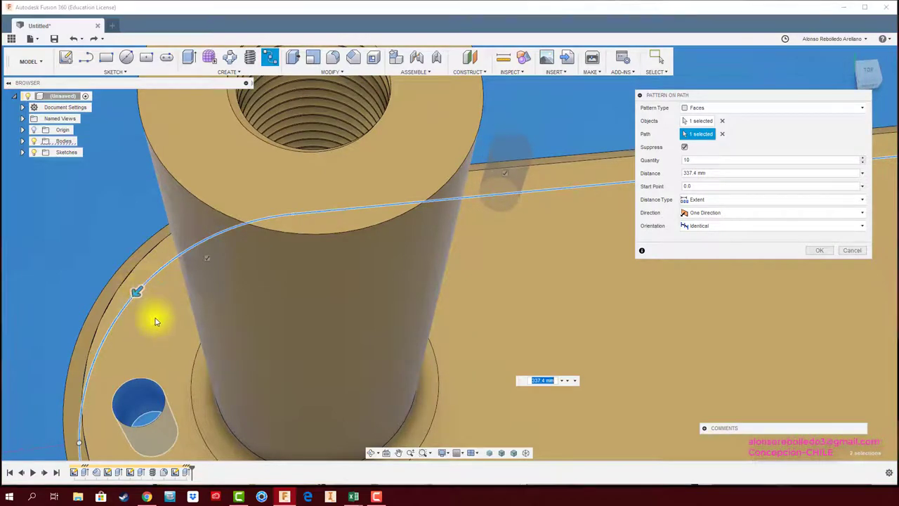
middle_drag(156, 316, 258, 248)
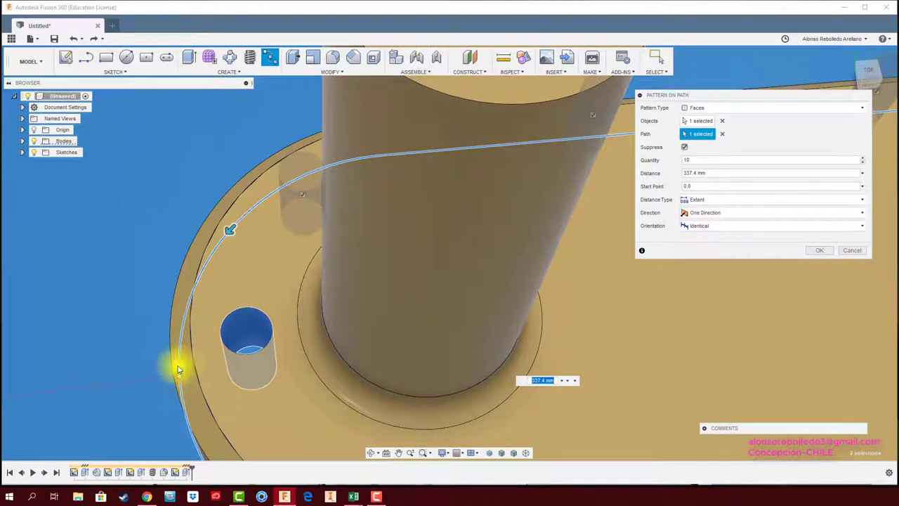
drag(228, 229, 271, 361)
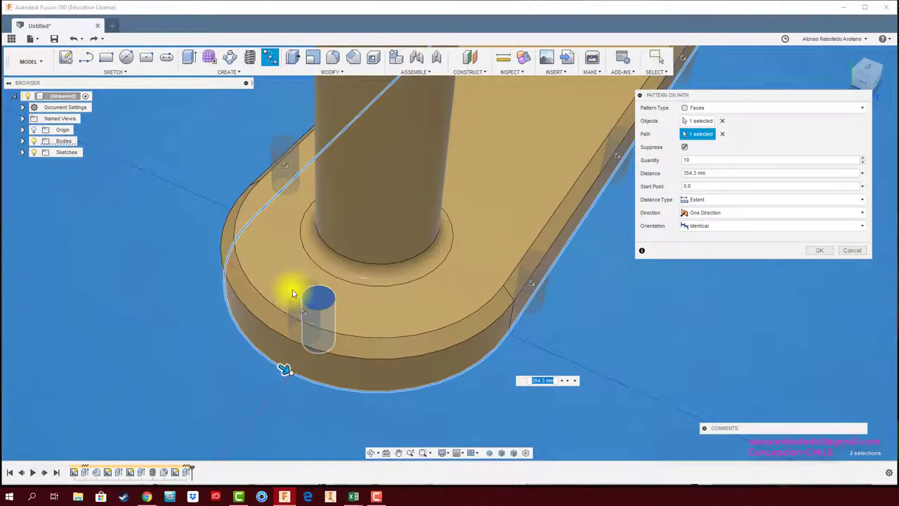
click(281, 370)
drag(290, 371, 298, 375)
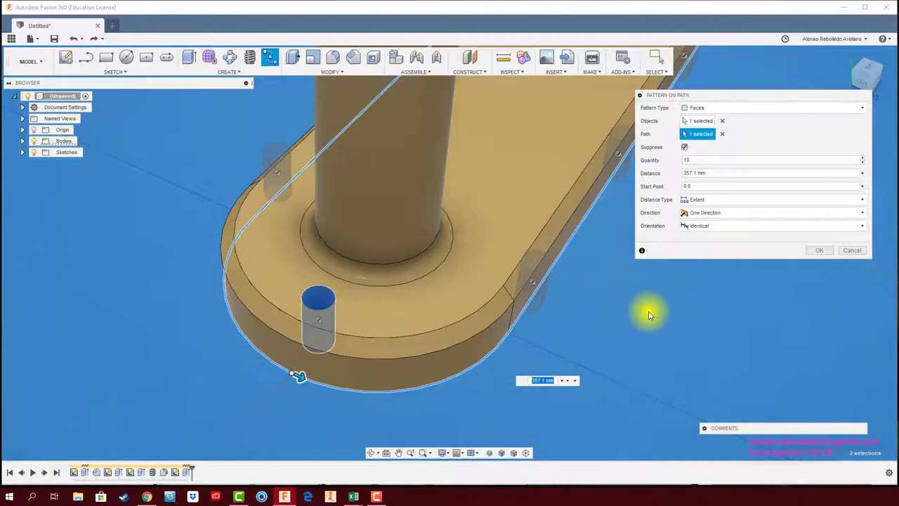
scroll(649, 314, down, 2)
scroll(649, 315, down, 1)
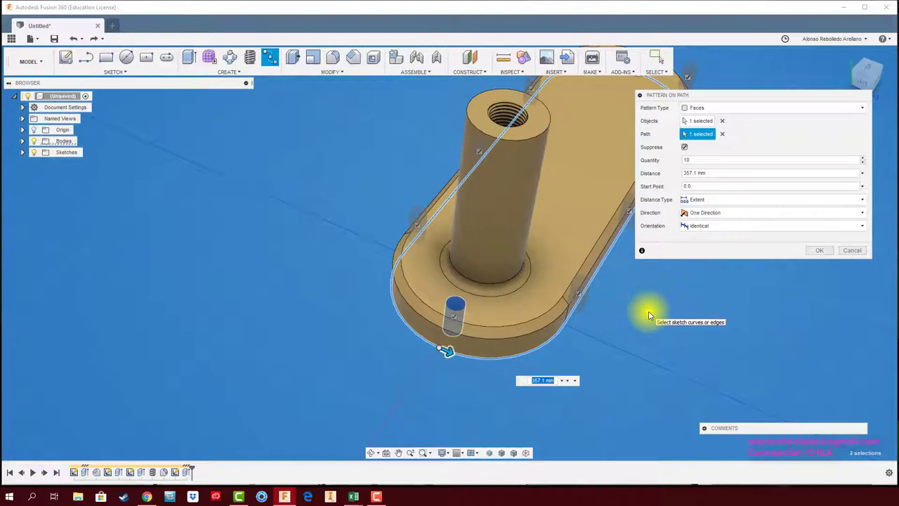
- From the TOP view, set Orientation to Path Direction and create the hole pattern
click(869, 70)
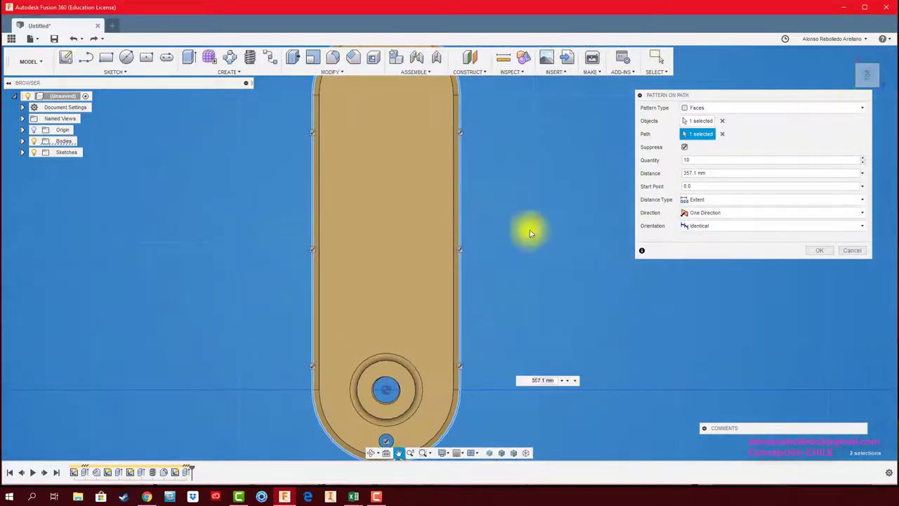
click(882, 57)
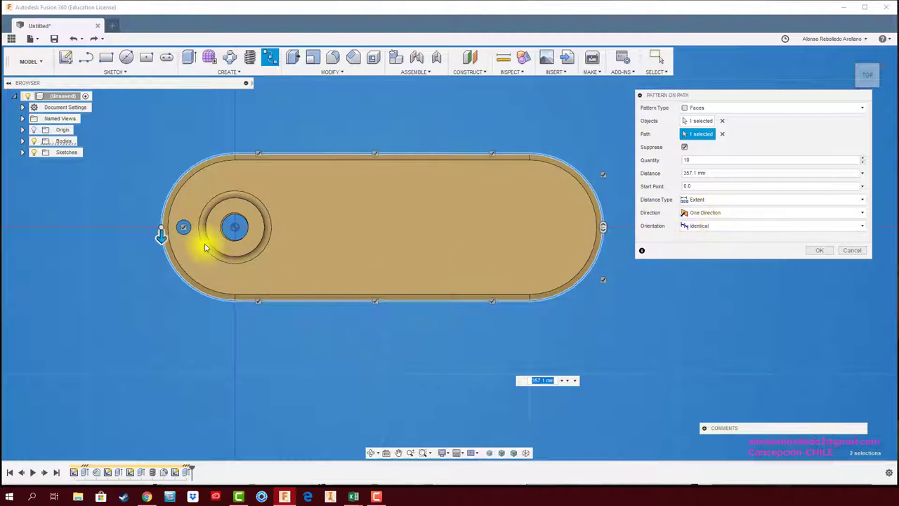
click(723, 229)
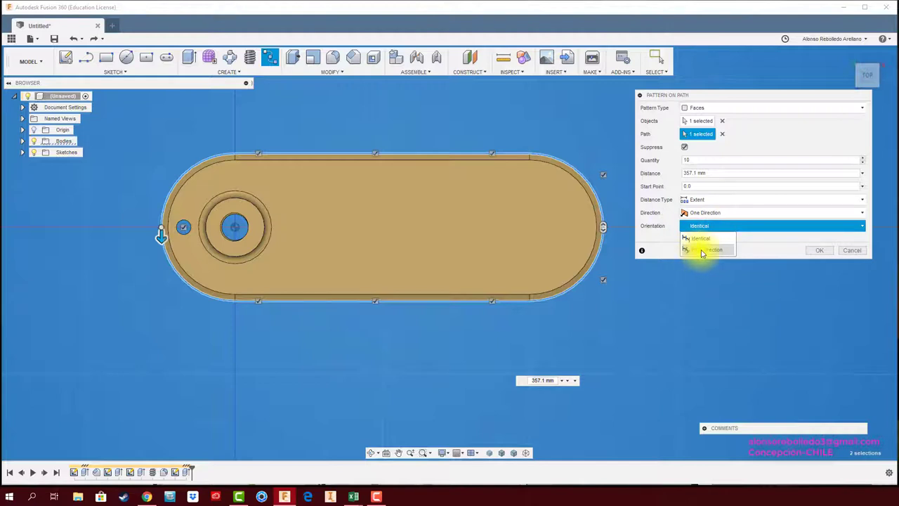
click(702, 251)
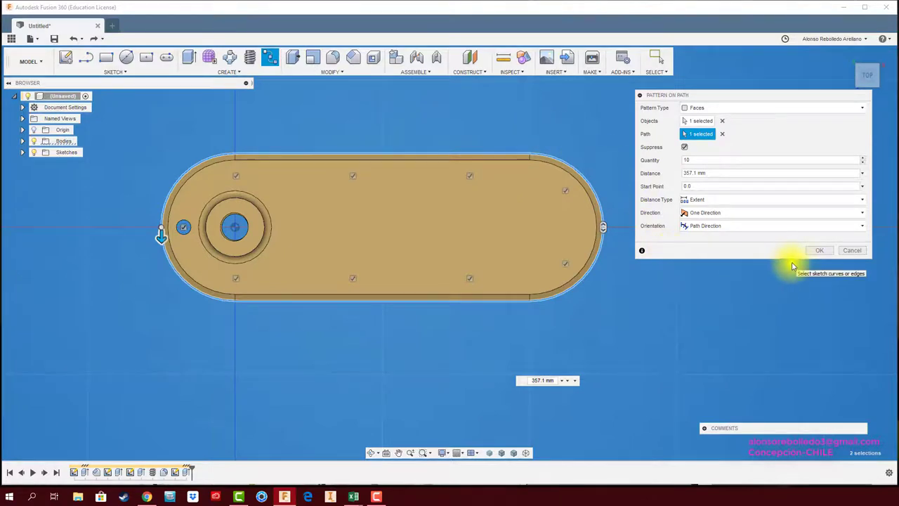
click(817, 251)
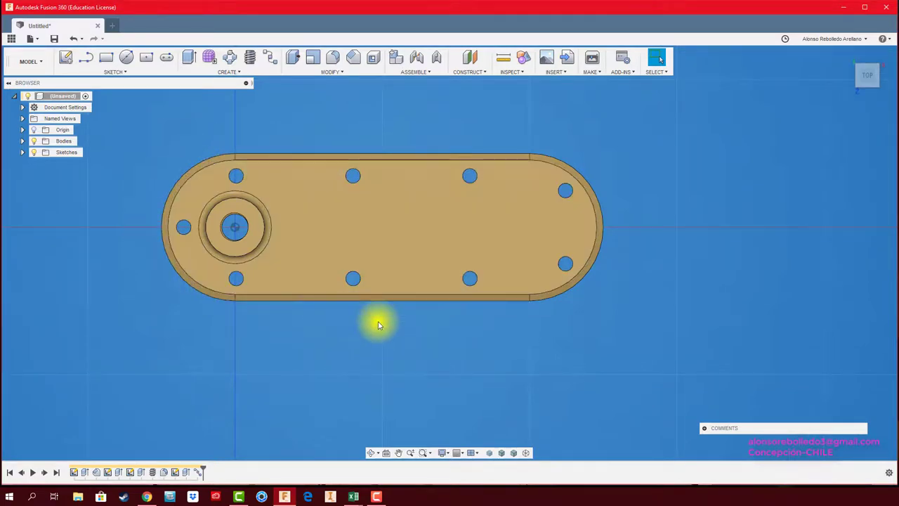
- Return to the Home isometric view with F6 to show the finished ten-hole plate
key(F6)
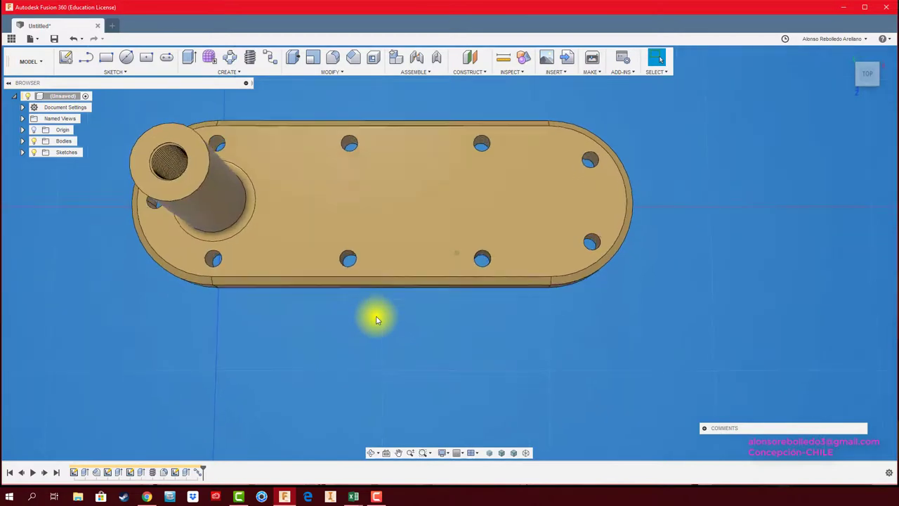